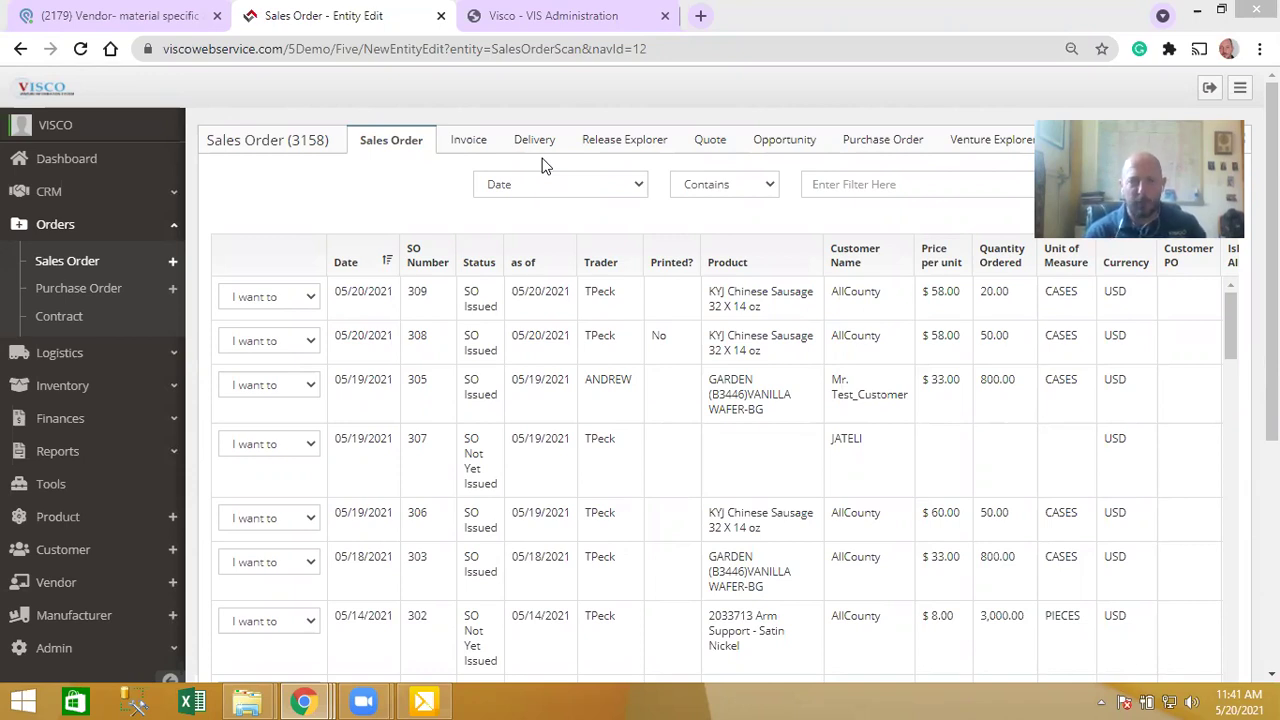
# - Open the allocation page of the 20-case AllCounty sales order dated 05/20/2021 and select 2WHSE as the source warehouse
pyautogui.click(364, 304)
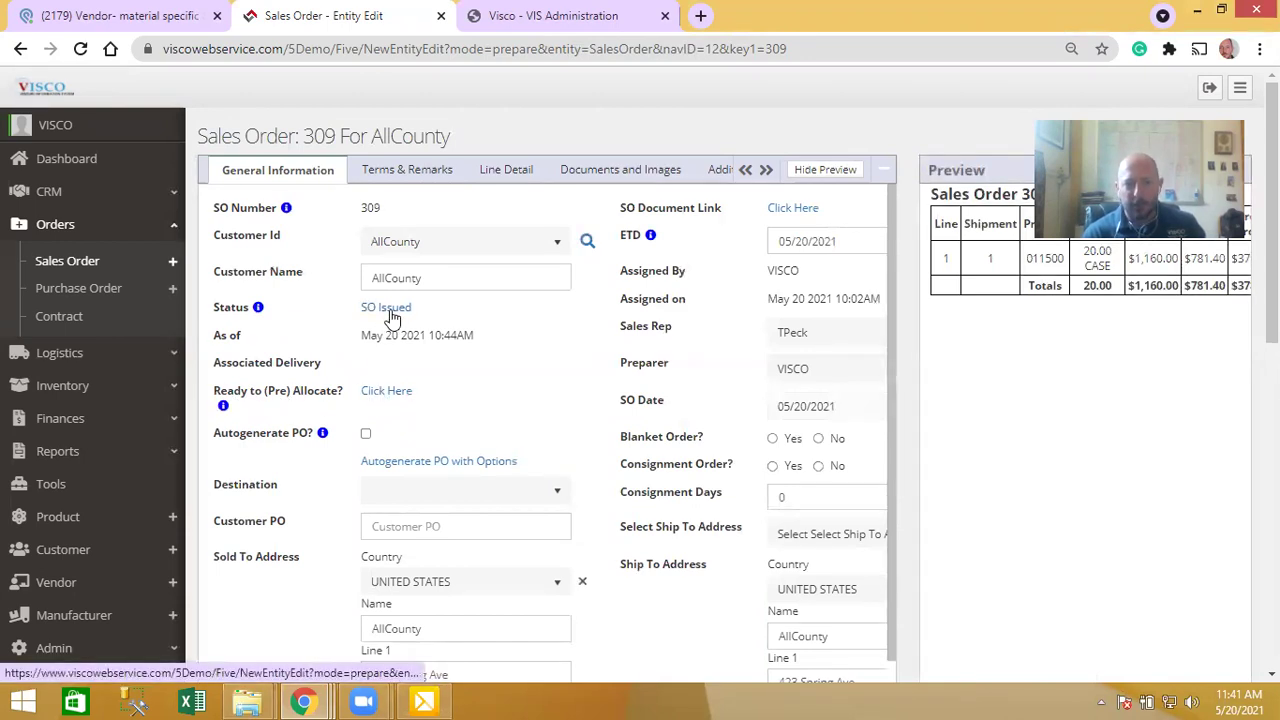
pyautogui.click(382, 394)
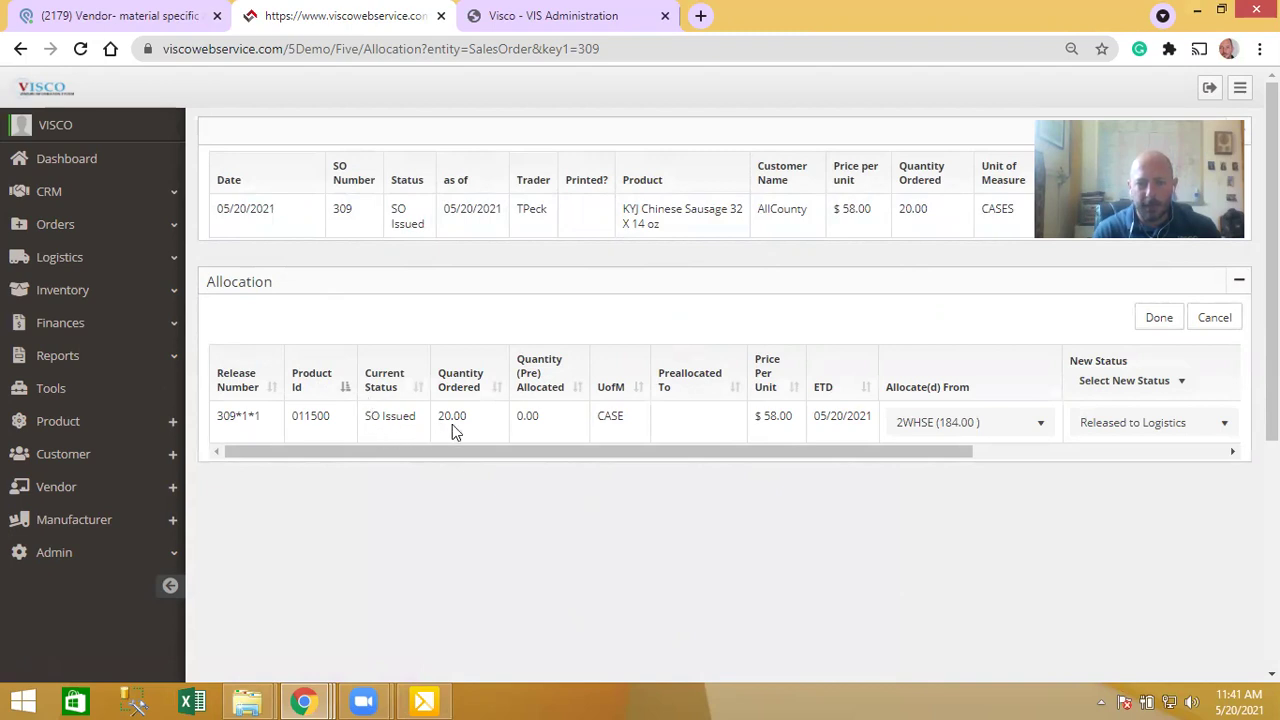
pyautogui.click(907, 431)
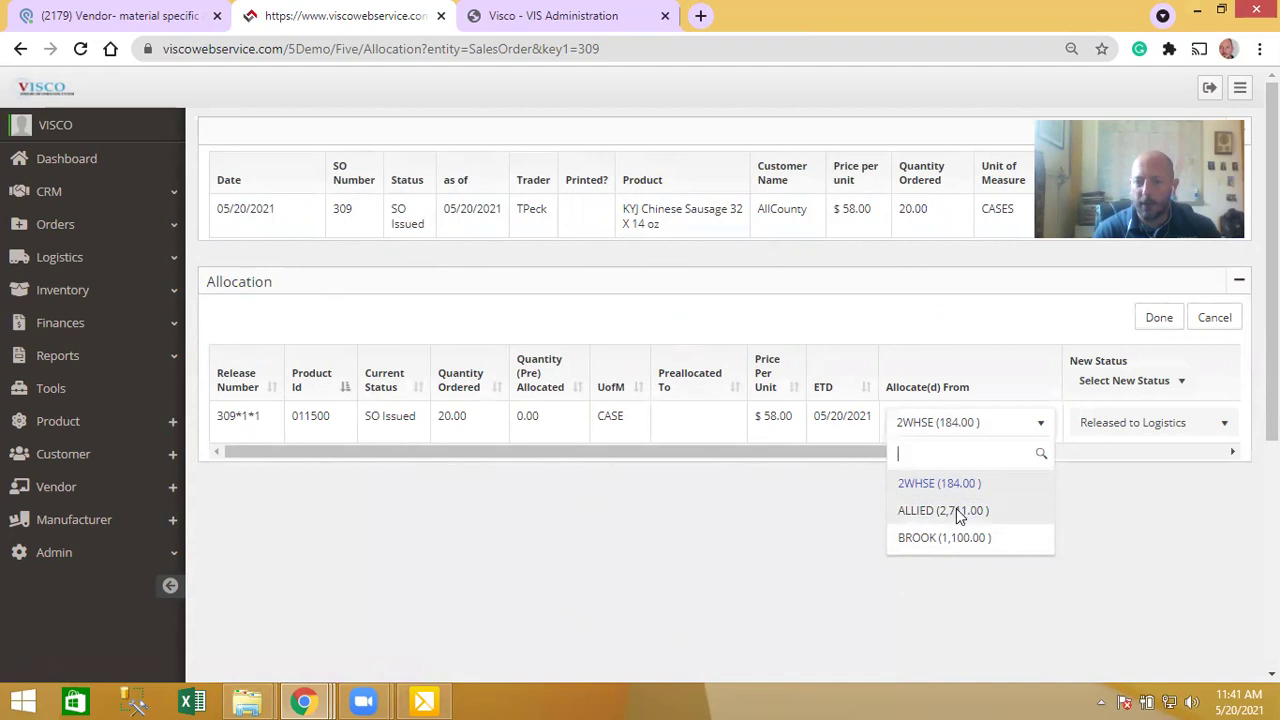
pyautogui.click(951, 487)
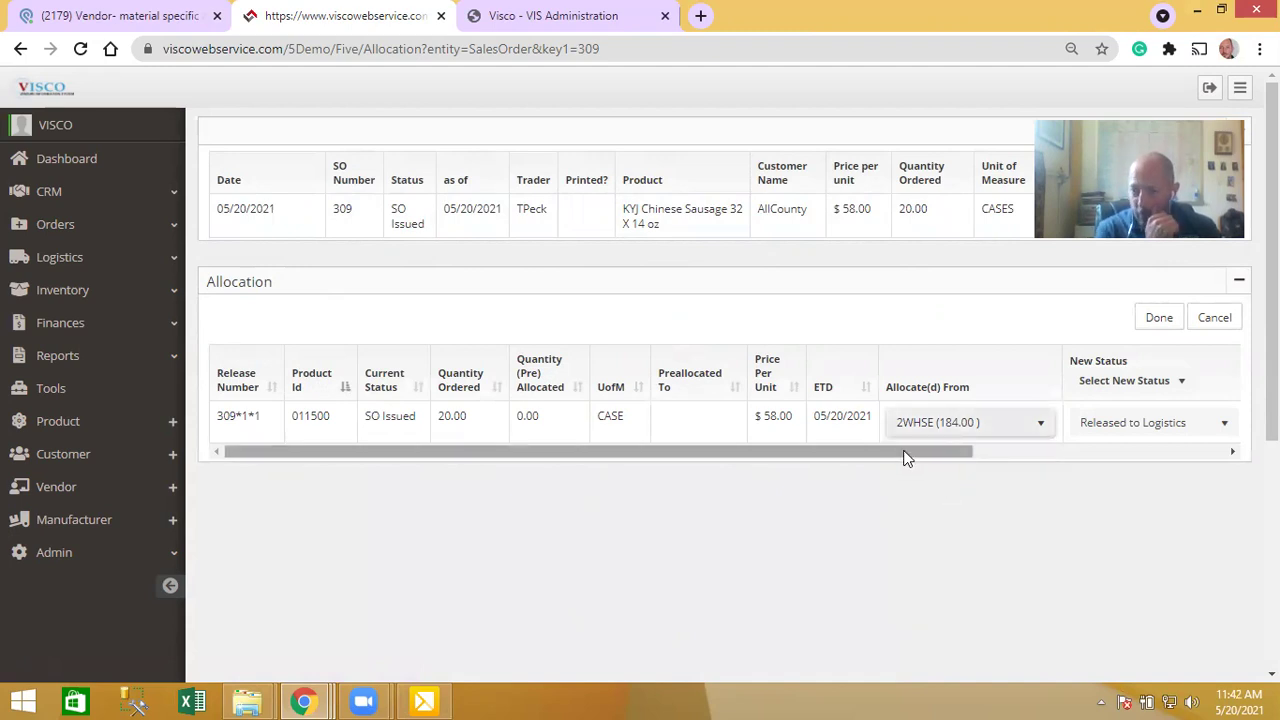
# - Examine the new status options available for the order line and for the whole allocation column
pyautogui.moveTo(905, 457); pyautogui.dragTo(1025, 463)
pyautogui.click(1003, 426)
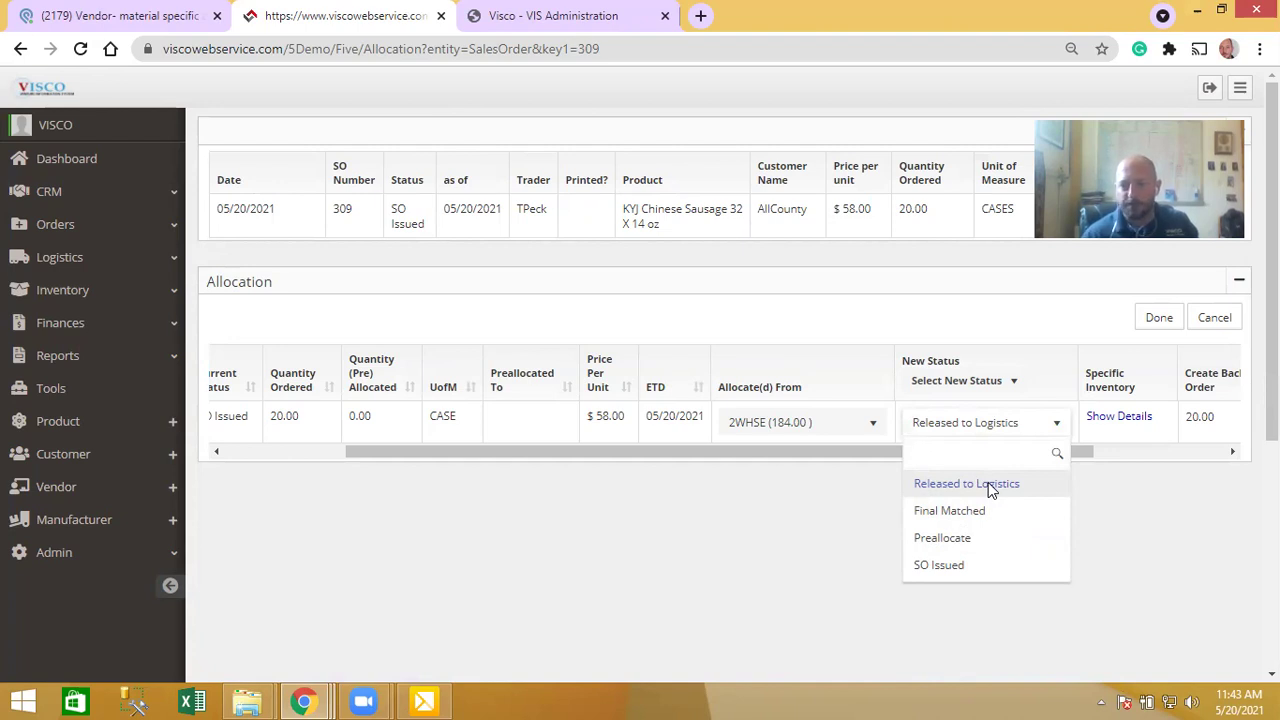
pyautogui.click(866, 448)
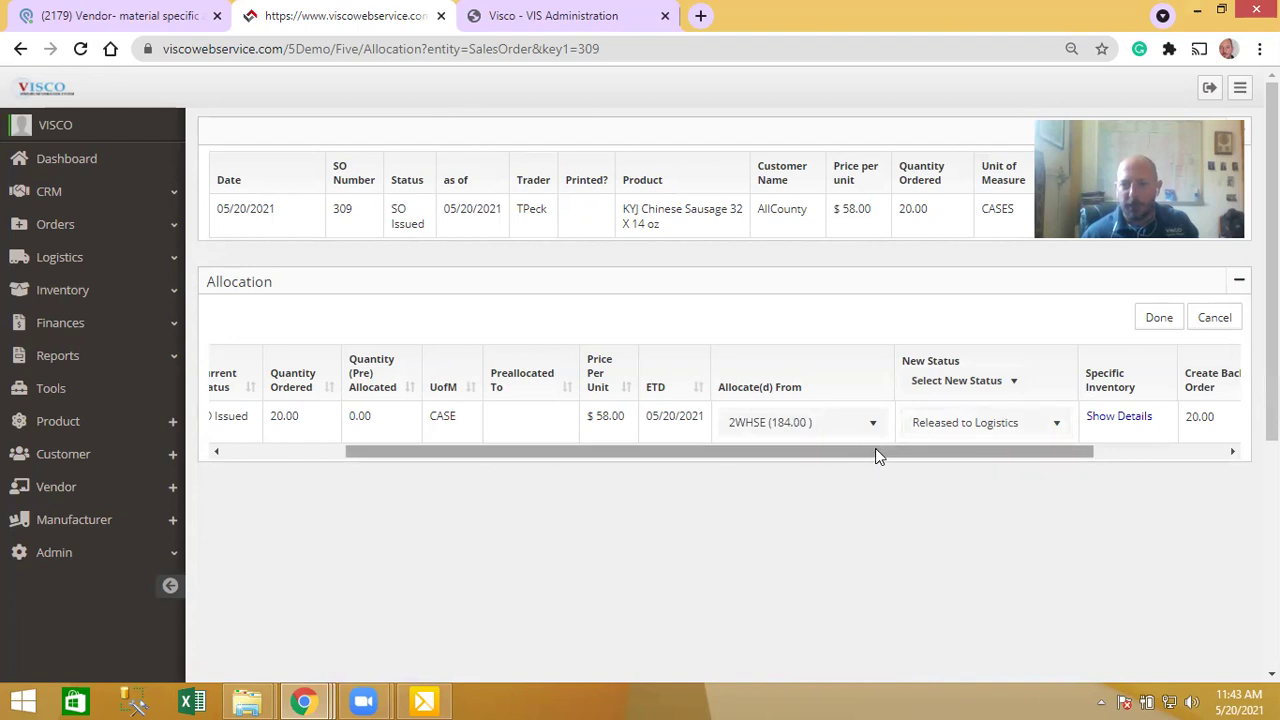
pyautogui.click(948, 430)
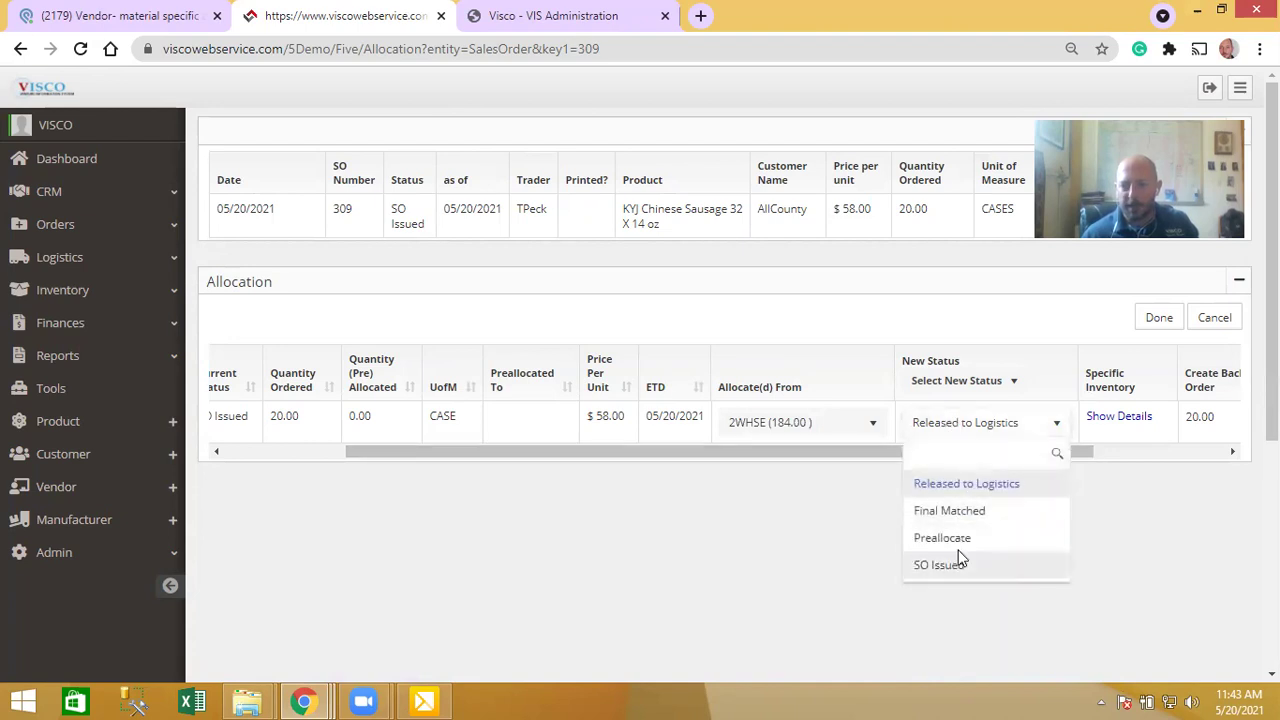
pyautogui.click(877, 458)
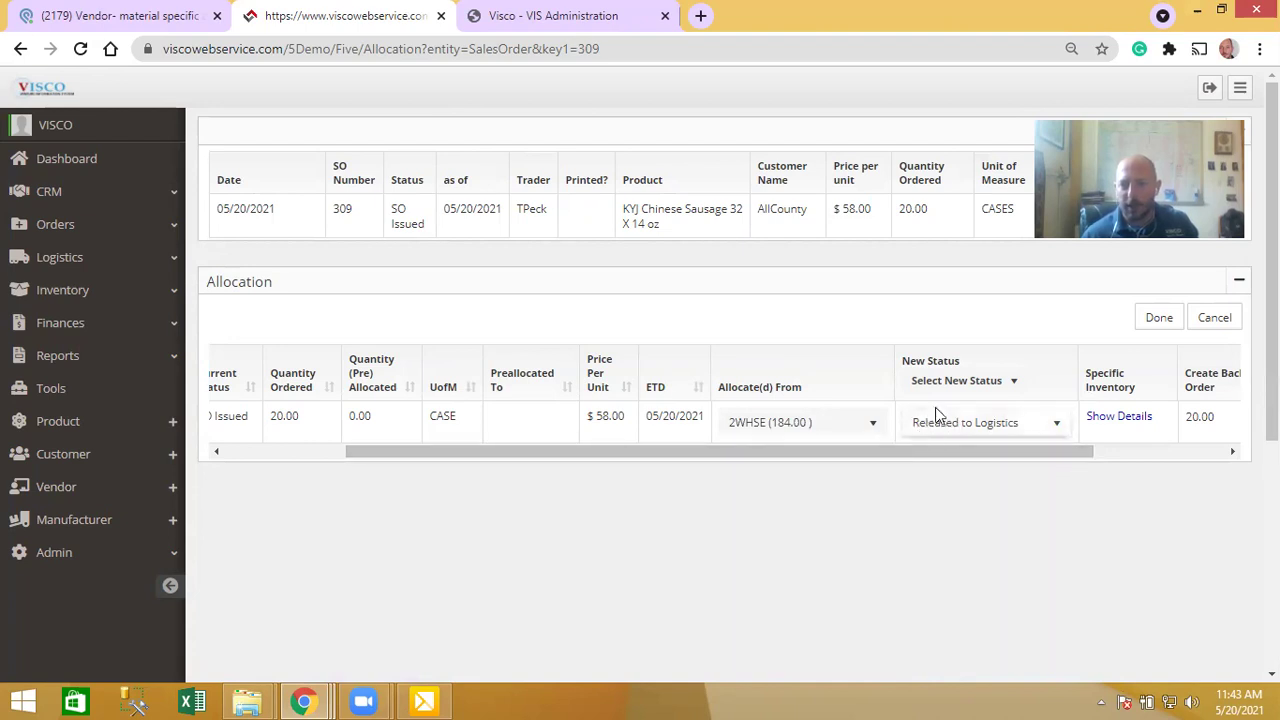
pyautogui.click(958, 380)
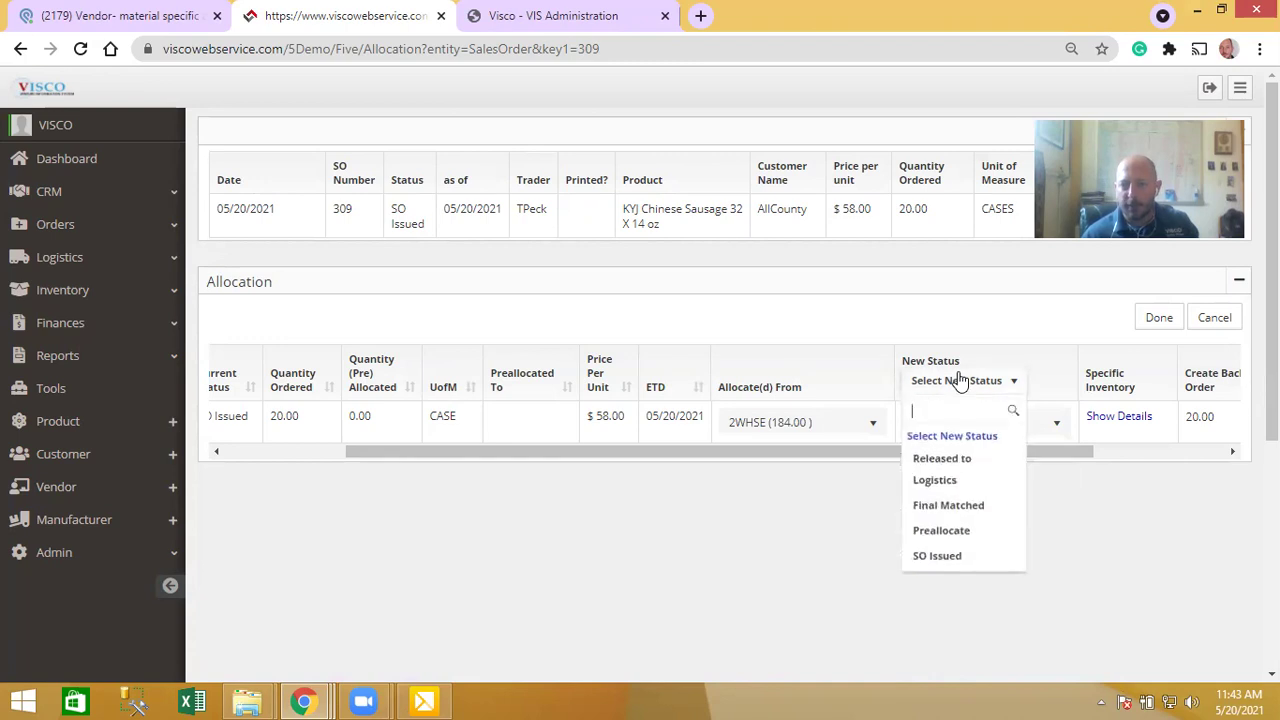
pyautogui.click(942, 458)
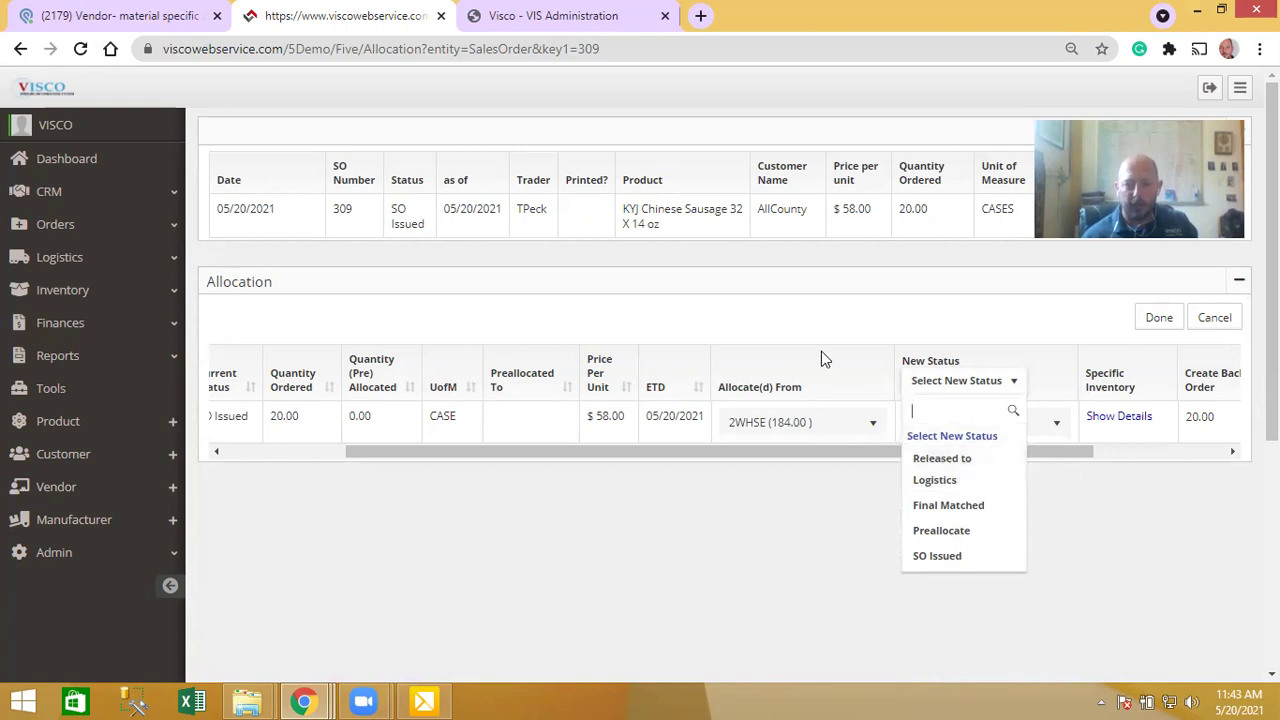
pyautogui.click(990, 384)
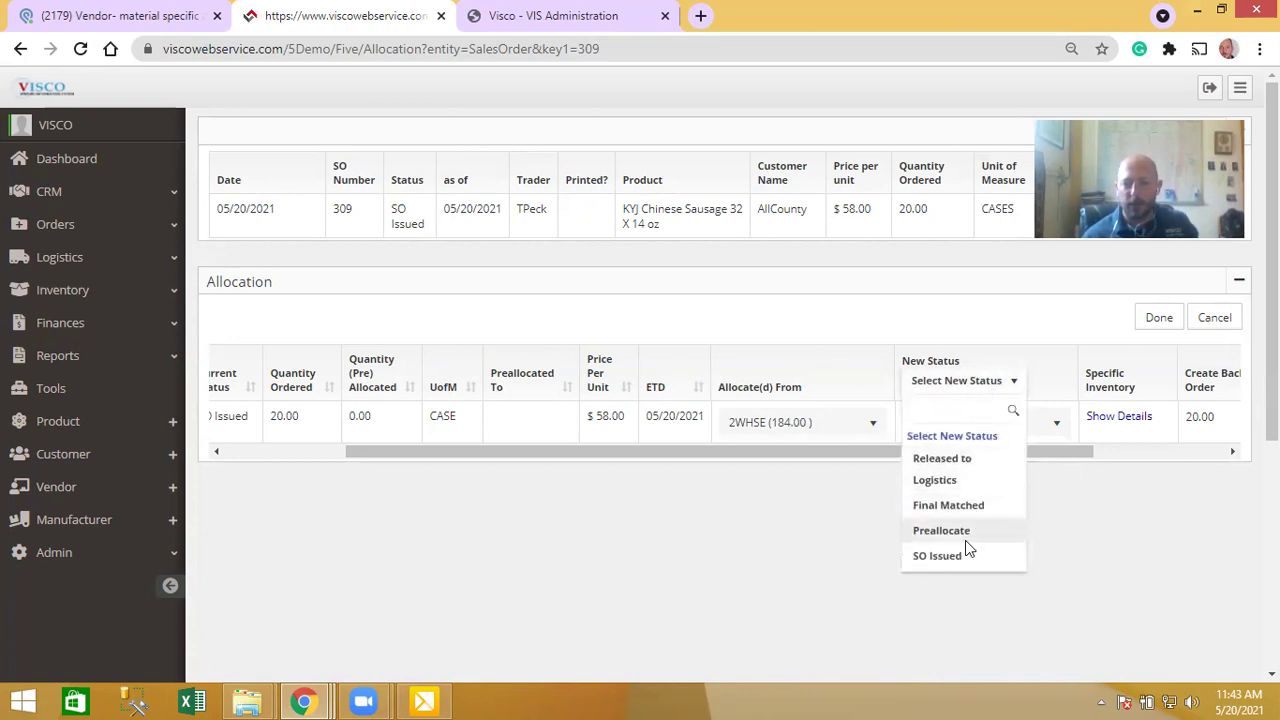
pyautogui.click(805, 366)
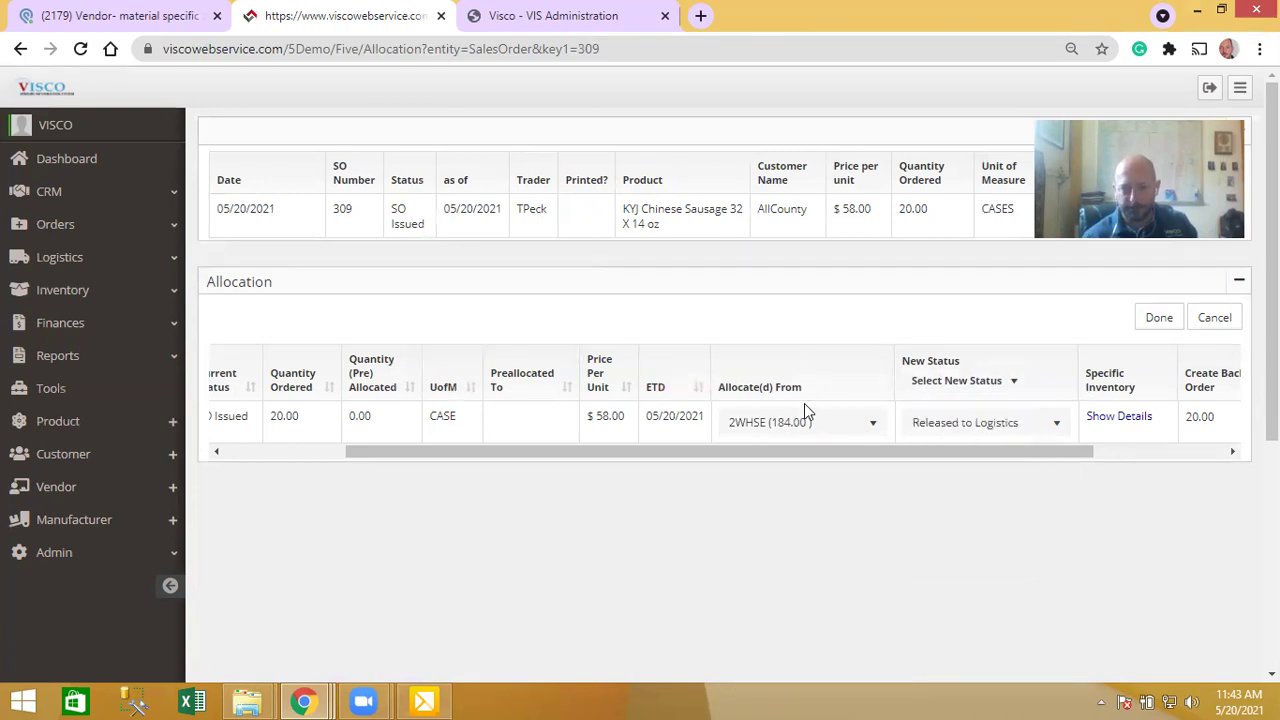
# - Show the specific inventory details for the sausage order line
pyautogui.moveTo(817, 463); pyautogui.dragTo(885, 463)
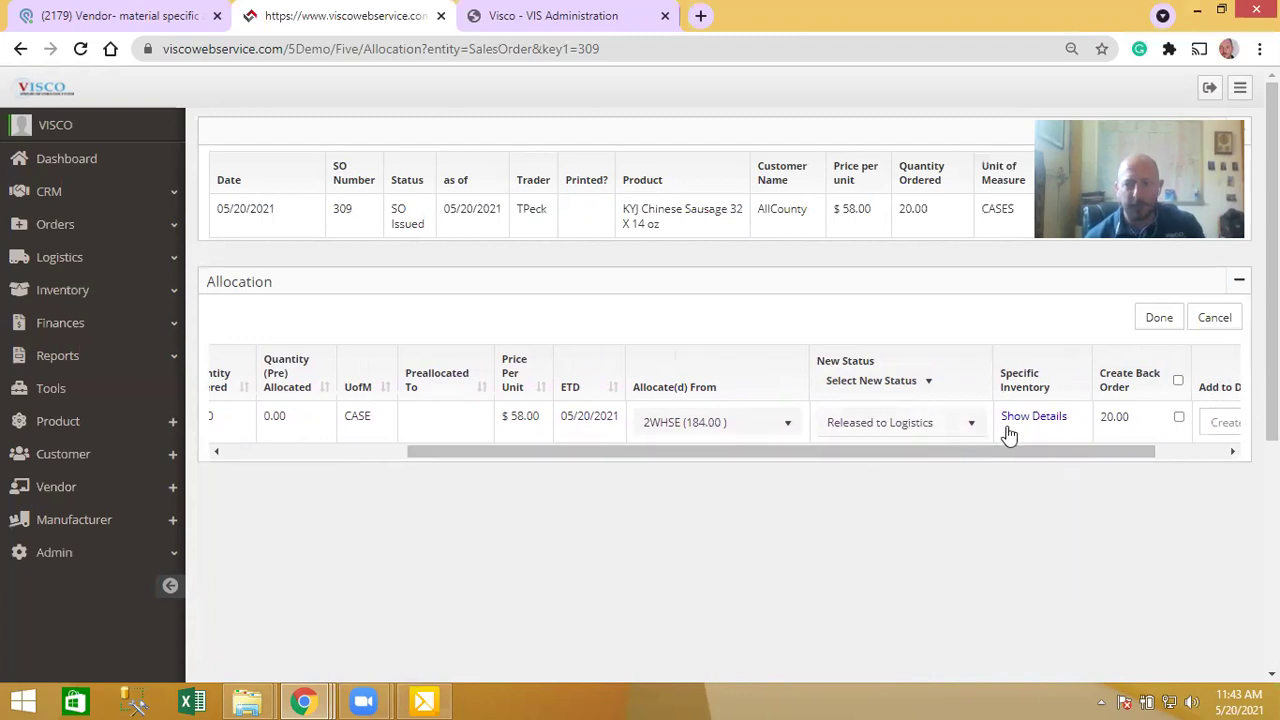
pyautogui.click(1019, 420)
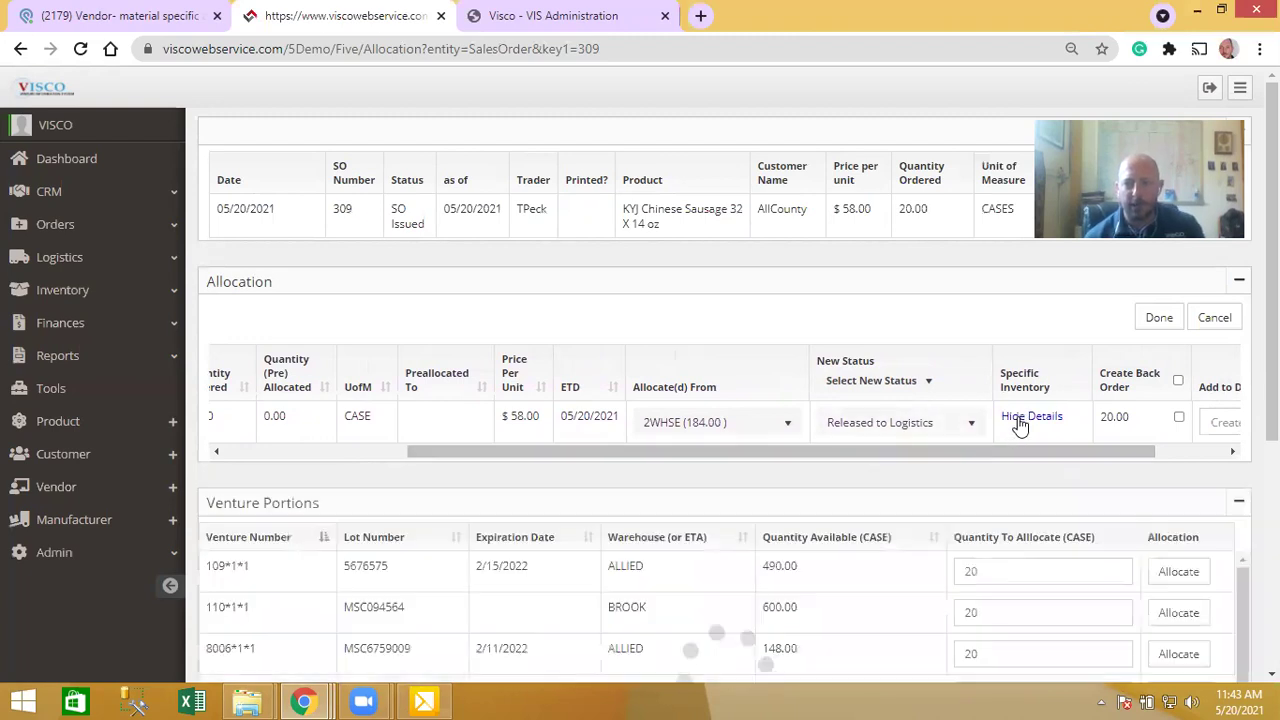
pyautogui.scroll(-1, 802, 519)
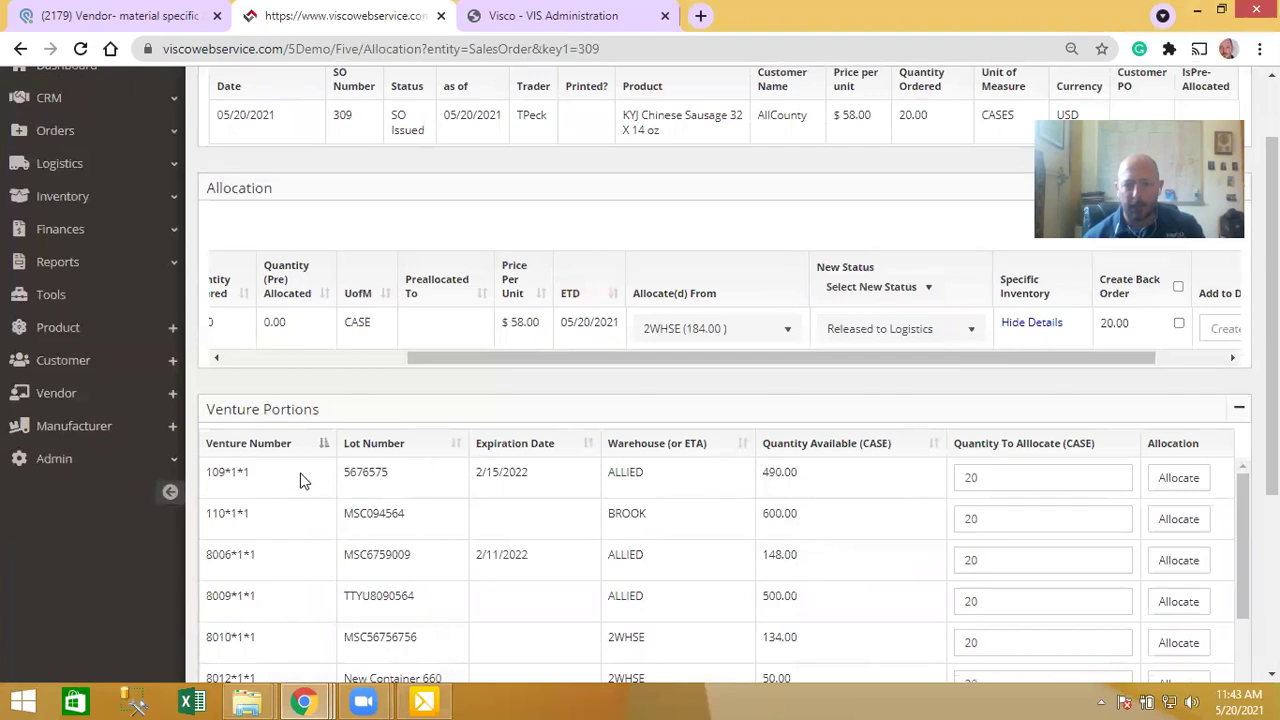
# - Review the venture portions' quantities to allocate, expiration dates, and warehouses or ETAs
pyautogui.doubleClick(1008, 487)
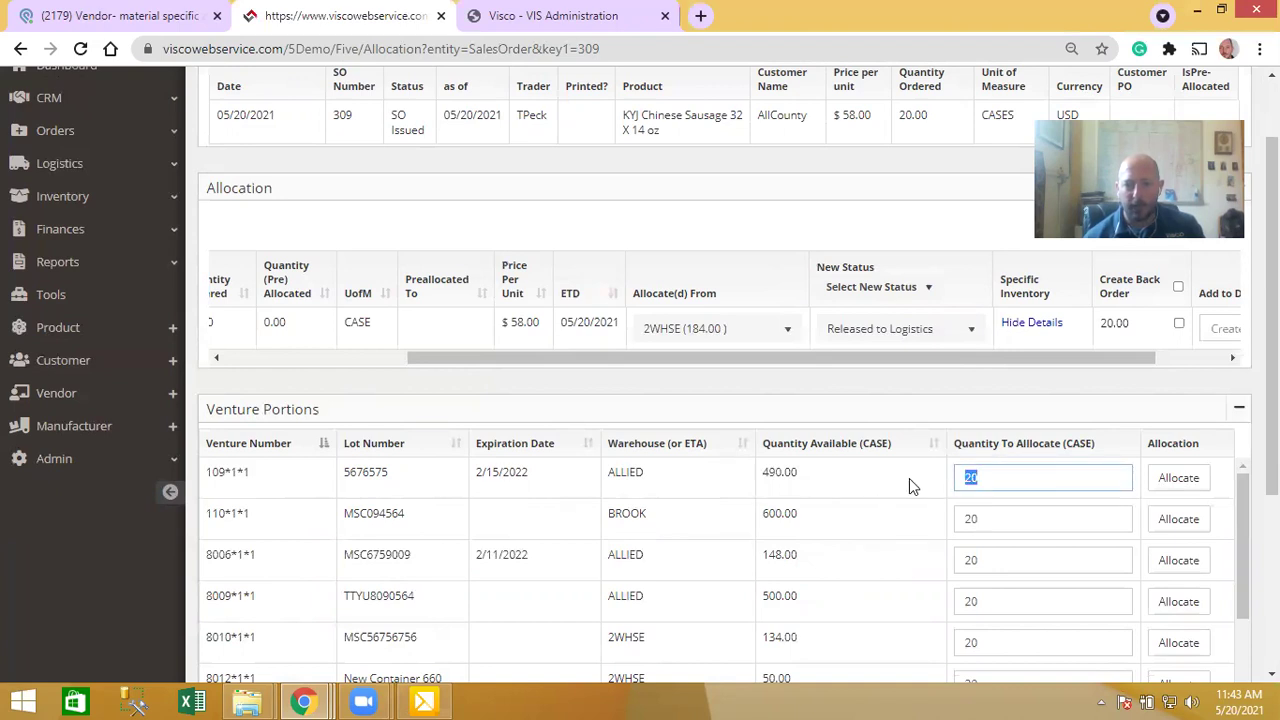
pyautogui.moveTo(478, 358); pyautogui.dragTo(379, 355)
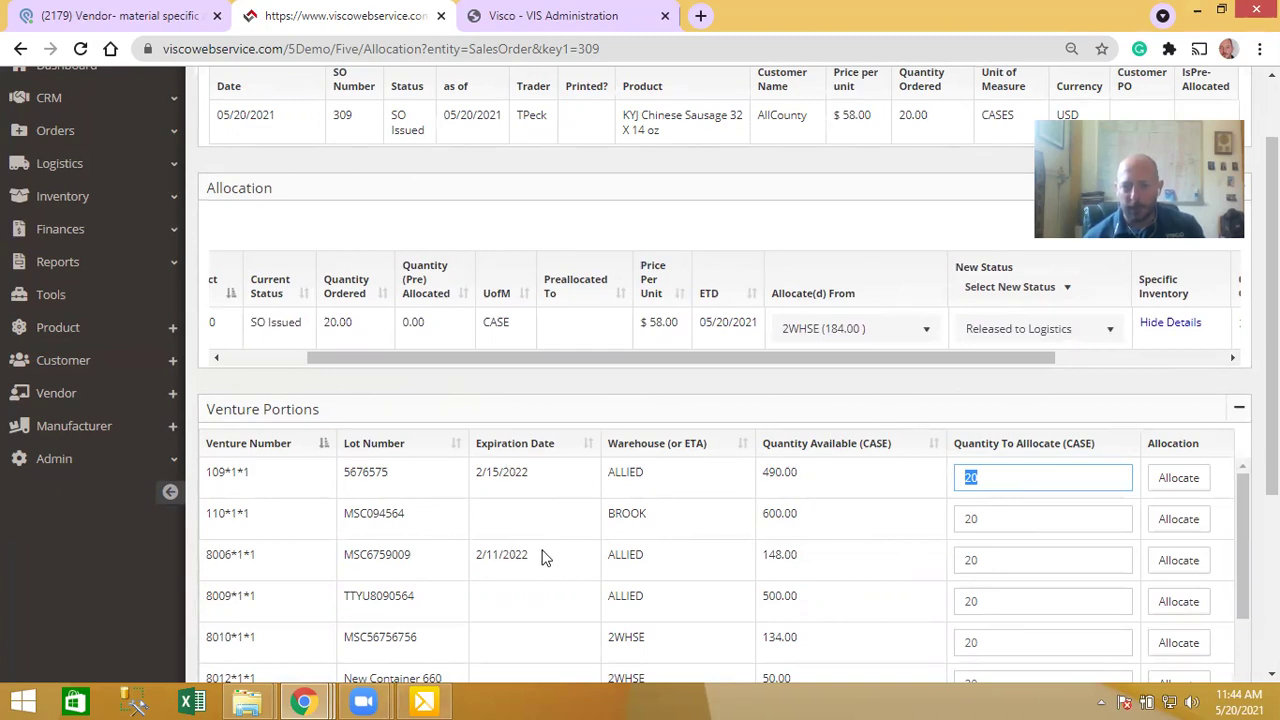
pyautogui.scroll(-1, 547, 557)
pyautogui.scroll(-2, 580, 560)
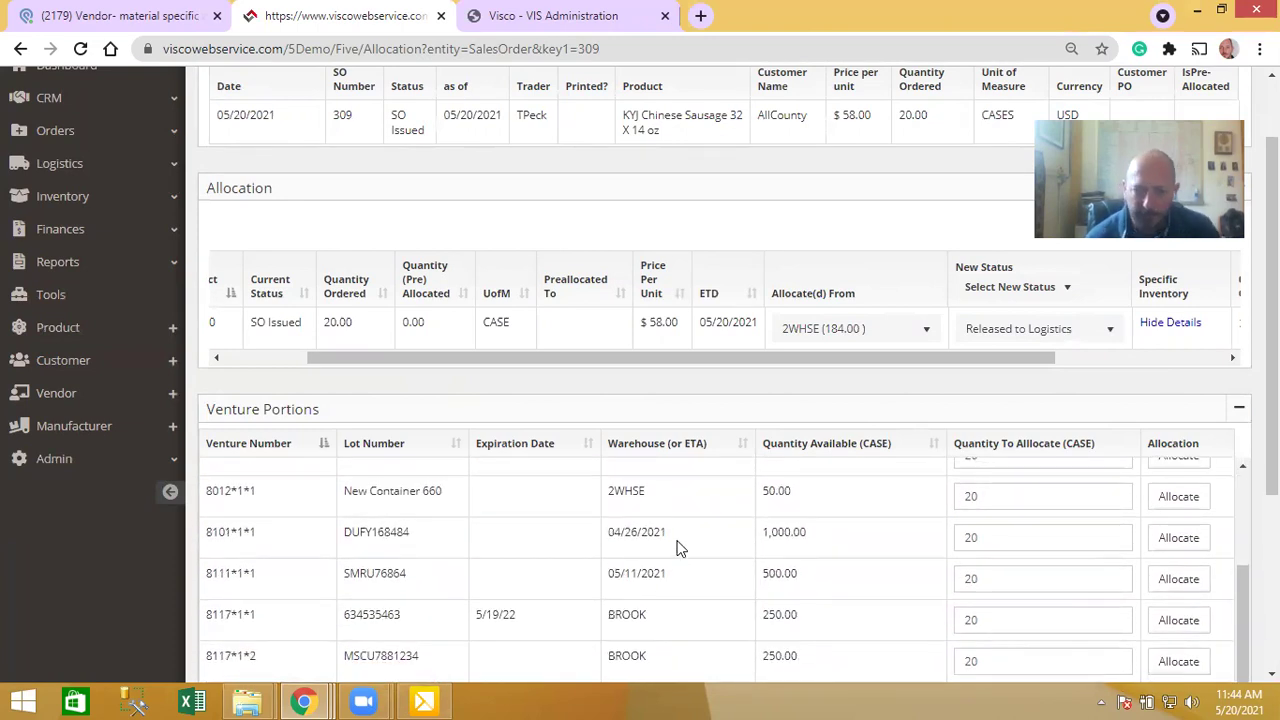
pyautogui.moveTo(670, 540); pyautogui.dragTo(600, 540)
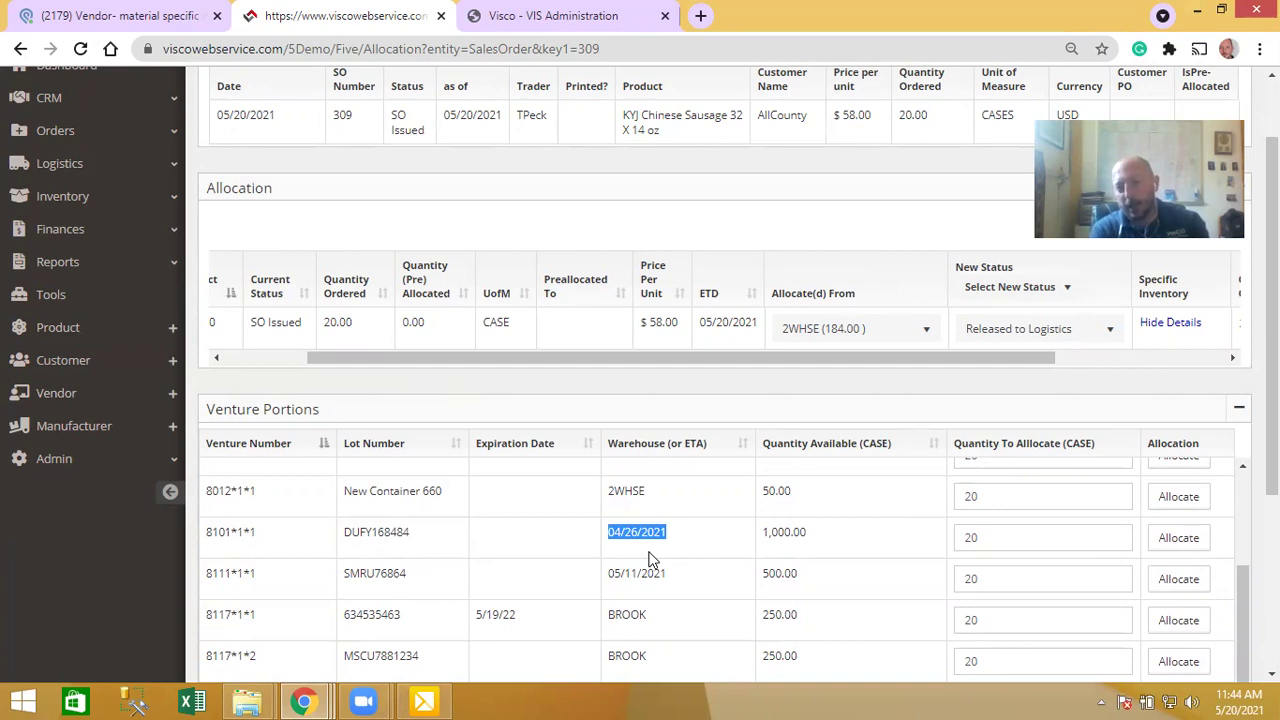
pyautogui.scroll(6, 665, 566)
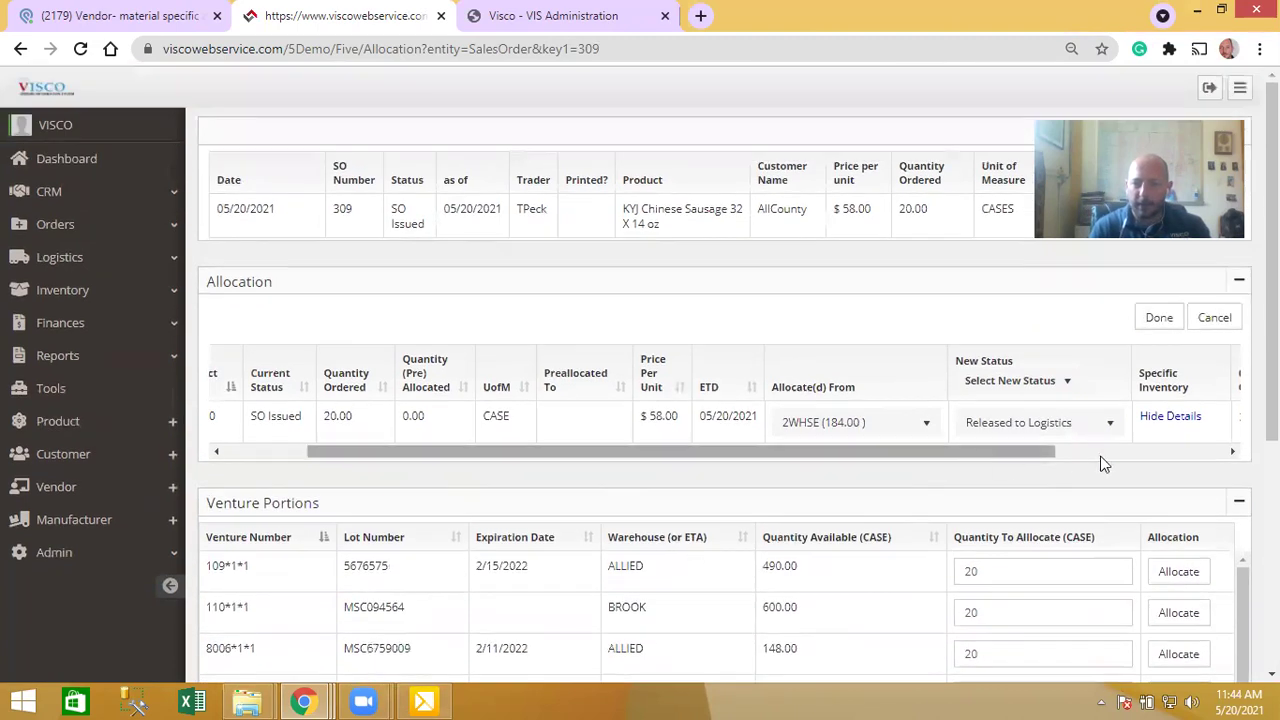
# - Allocate 20 cases to the order line from venture portion 109*1*1 in the ALLIED warehouse
pyautogui.scroll(-2, 1272, 300)
pyautogui.scroll(-3, 1245, 530)
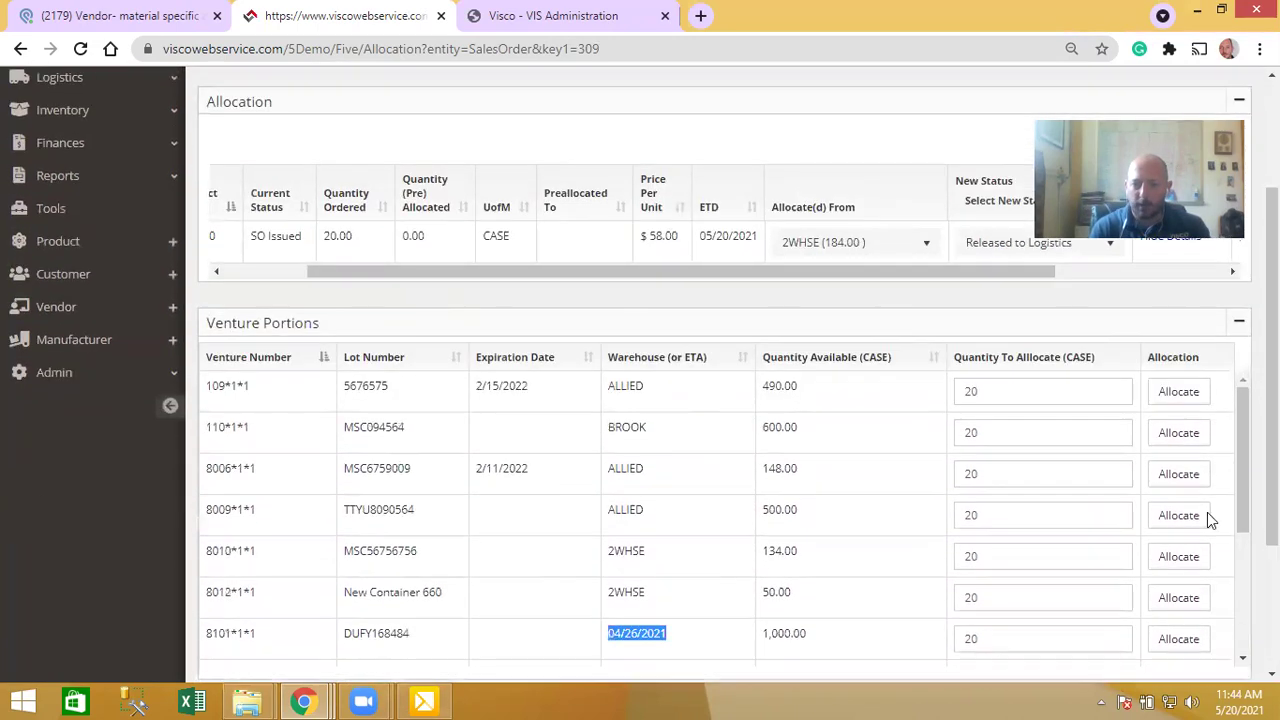
pyautogui.click(1008, 393)
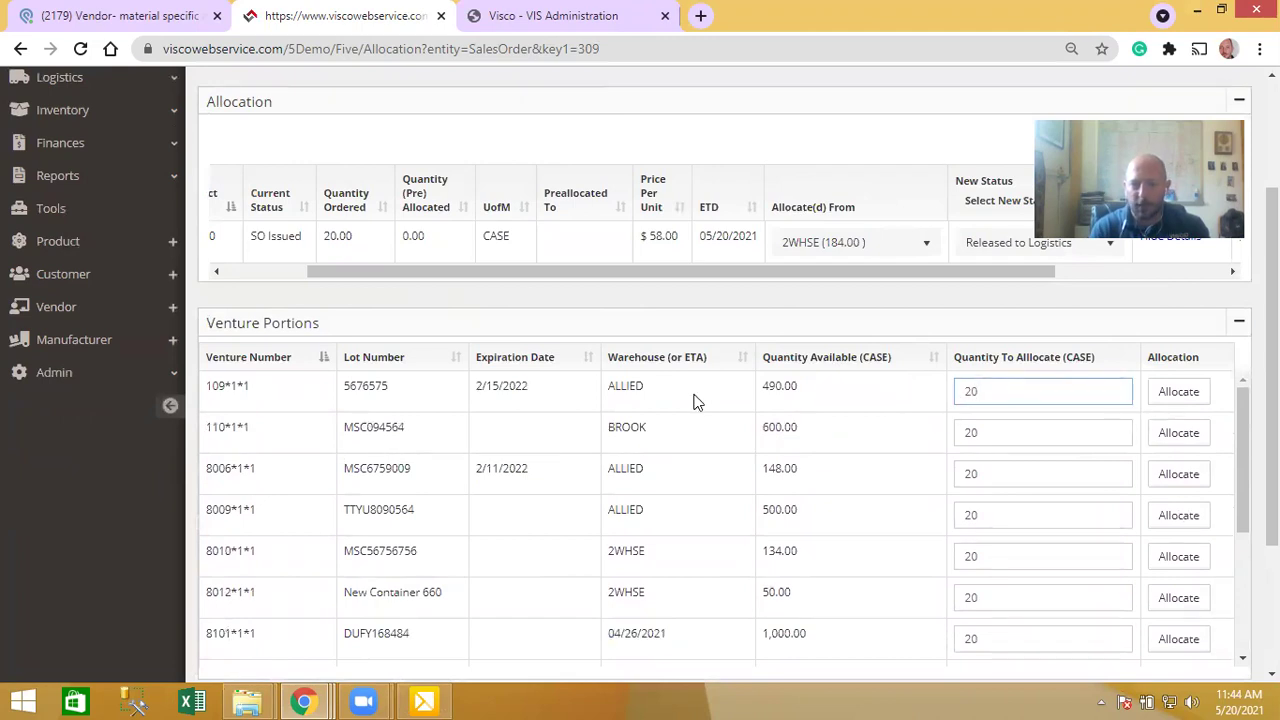
pyautogui.click(1176, 396)
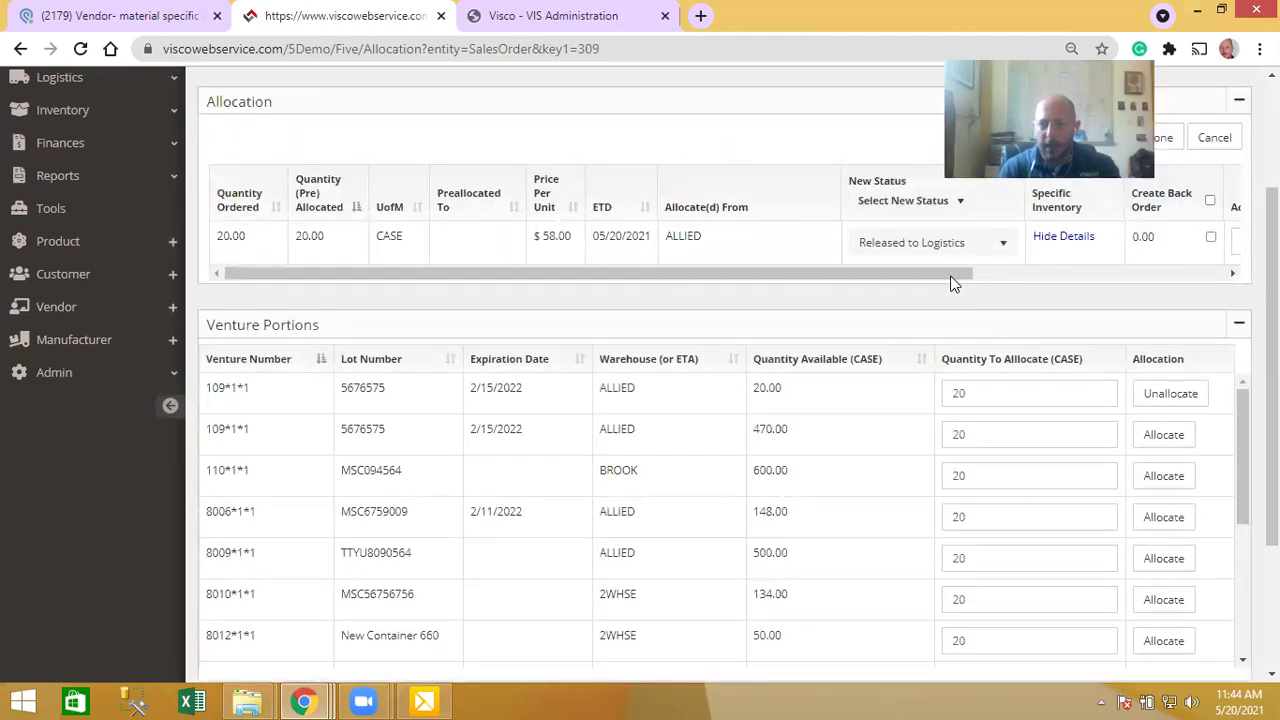
# - Complete the allocation as Released to Logistics, leaving the delivery field blank so that a new delivery is created
pyautogui.moveTo(994, 280); pyautogui.dragTo(1040, 280)
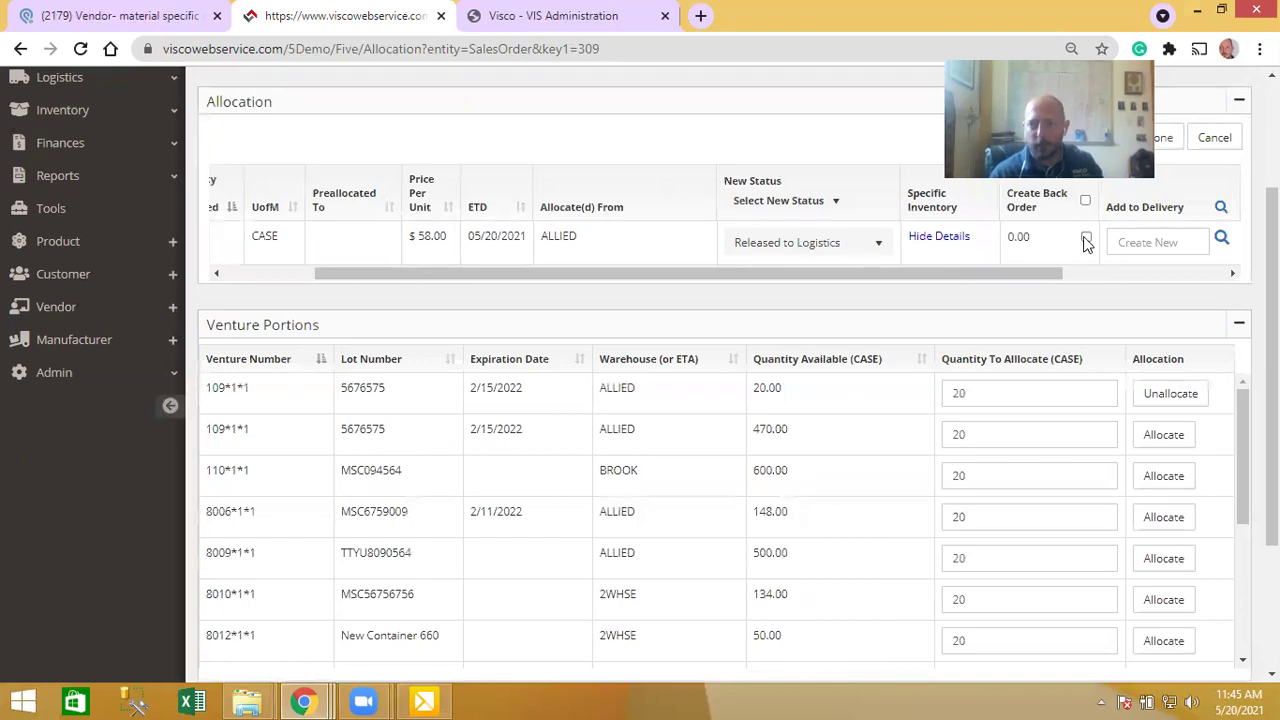
pyautogui.moveTo(1038, 272); pyautogui.dragTo(1061, 273)
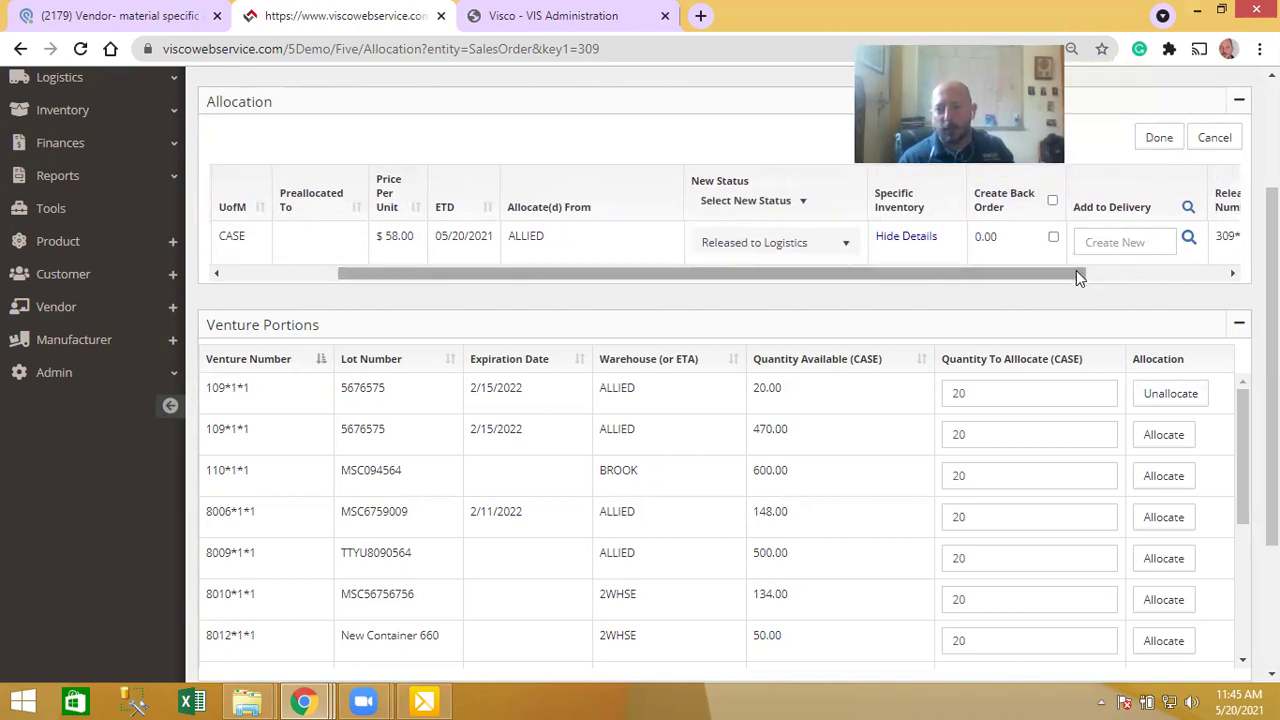
pyautogui.moveTo(1083, 277); pyautogui.dragTo(1143, 291)
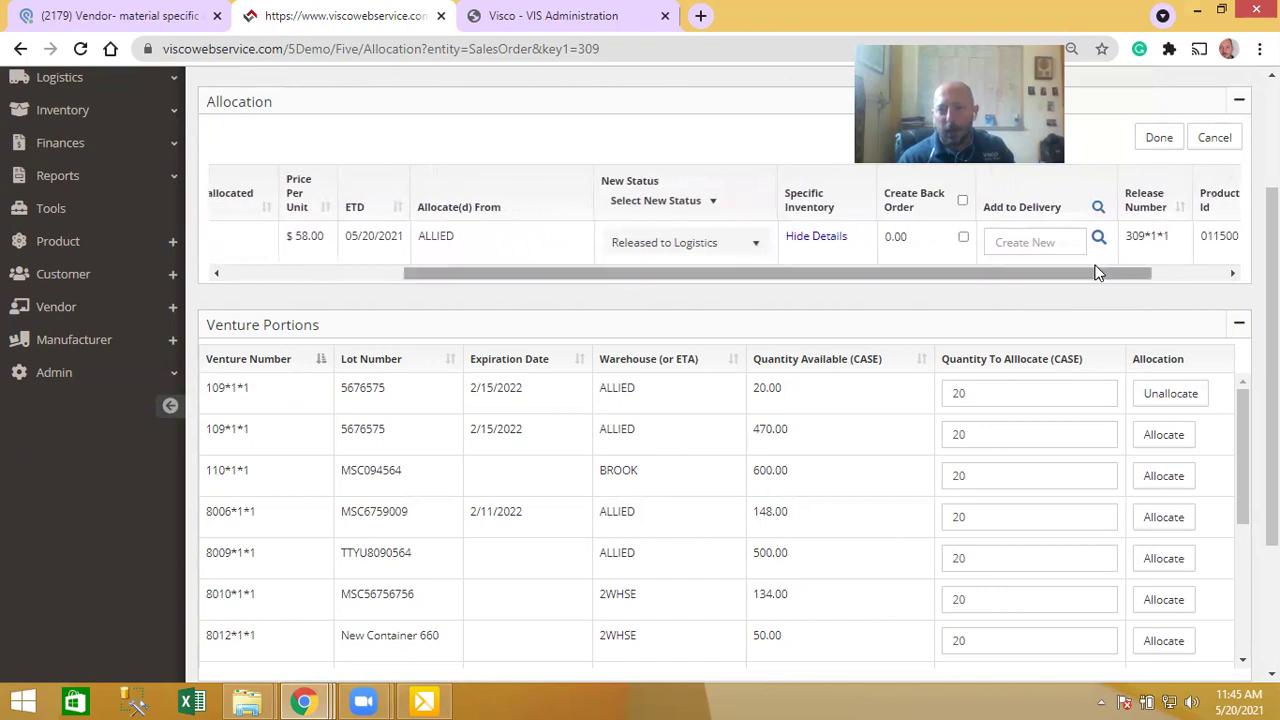
pyautogui.click(1056, 242)
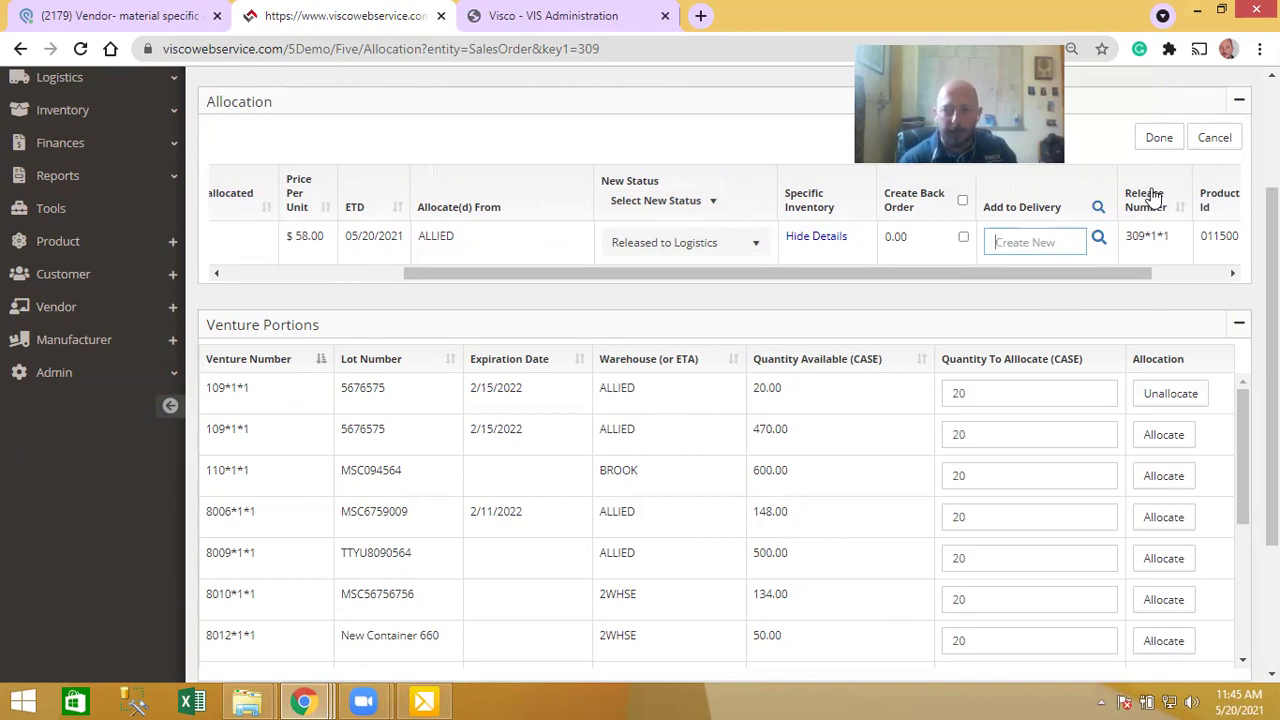
pyautogui.click(1162, 138)
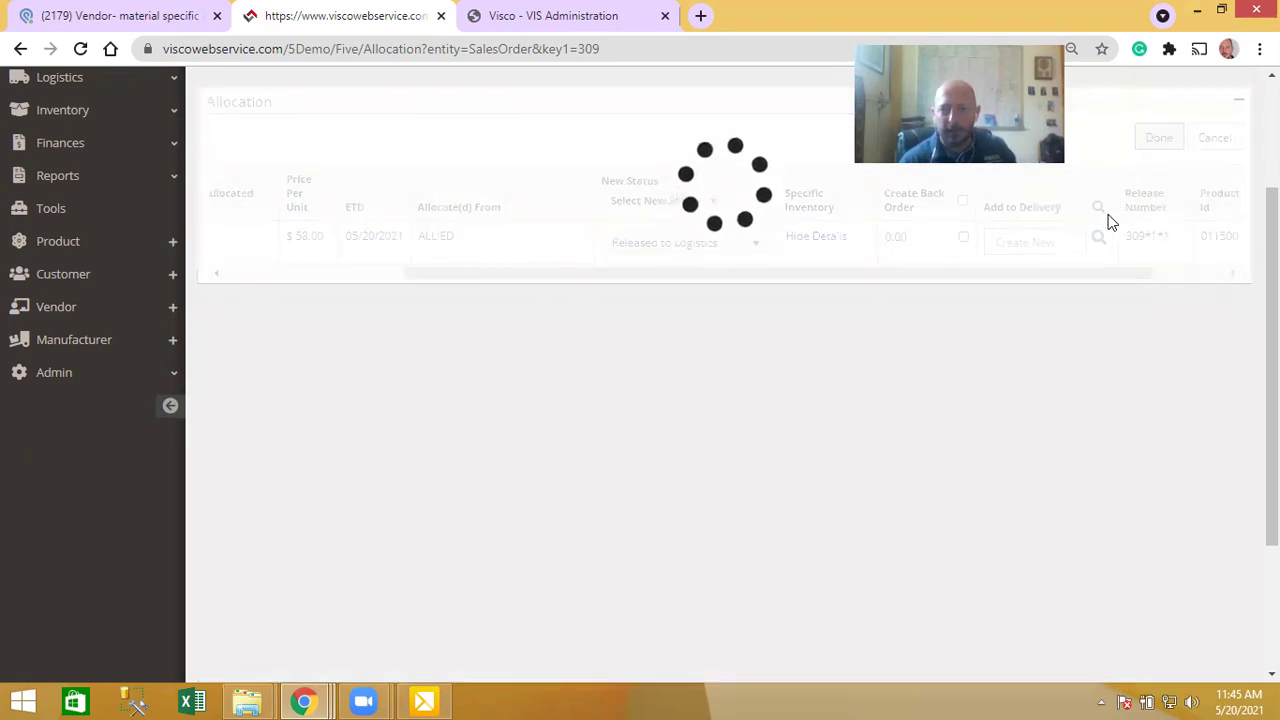
# - Open the delivery linked to the allocated order line
pyautogui.moveTo(911, 293); pyautogui.dragTo(1180, 314)
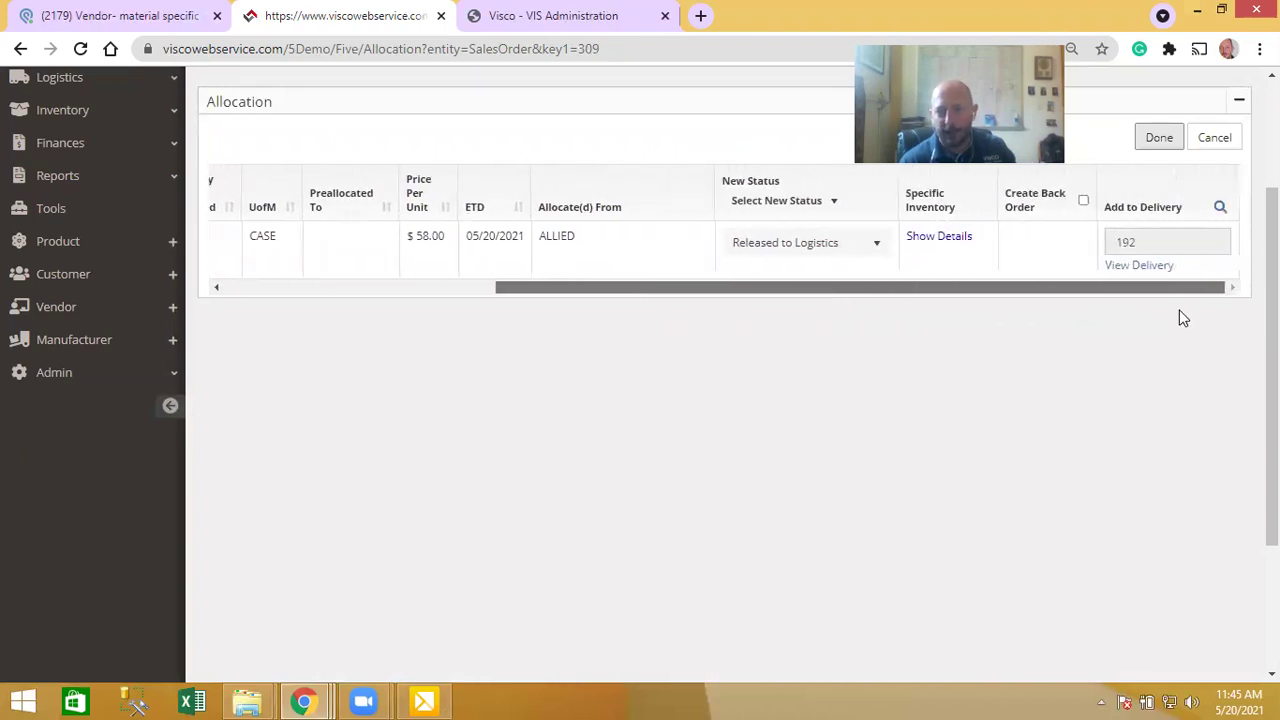
pyautogui.click(1154, 243)
pyautogui.moveTo(1154, 243); pyautogui.dragTo(1096, 250)
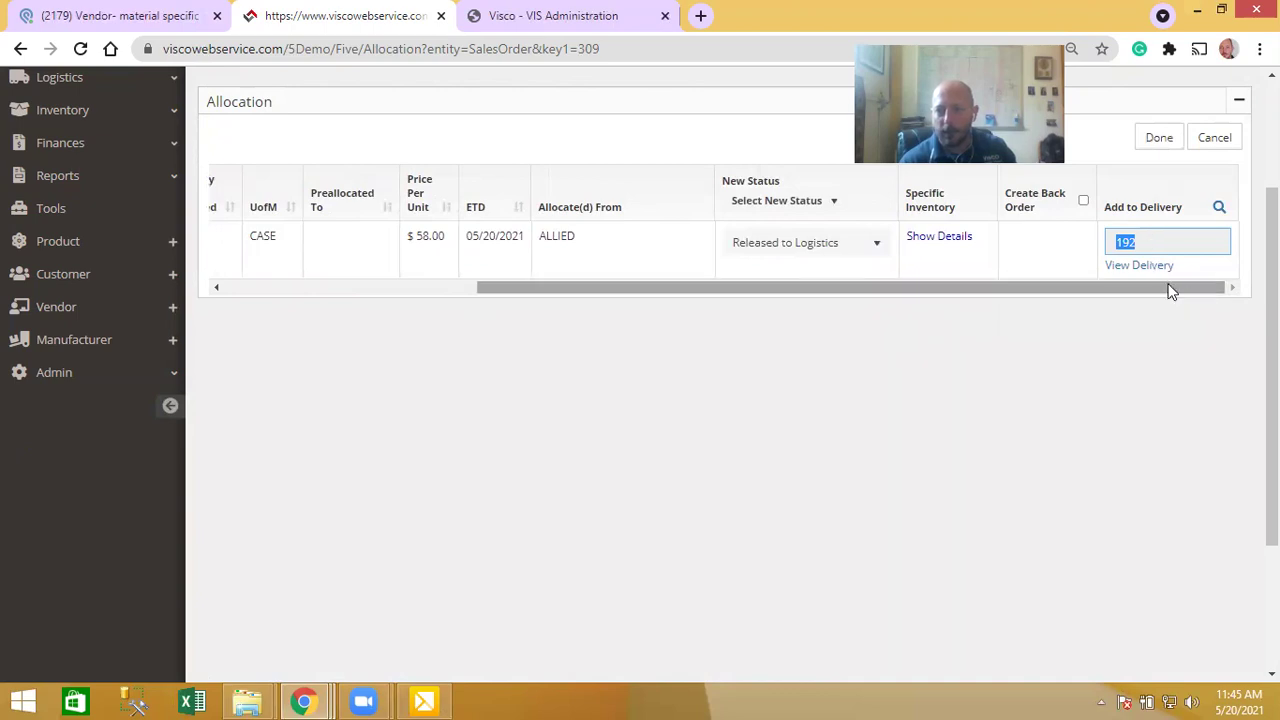
pyautogui.click(1118, 264)
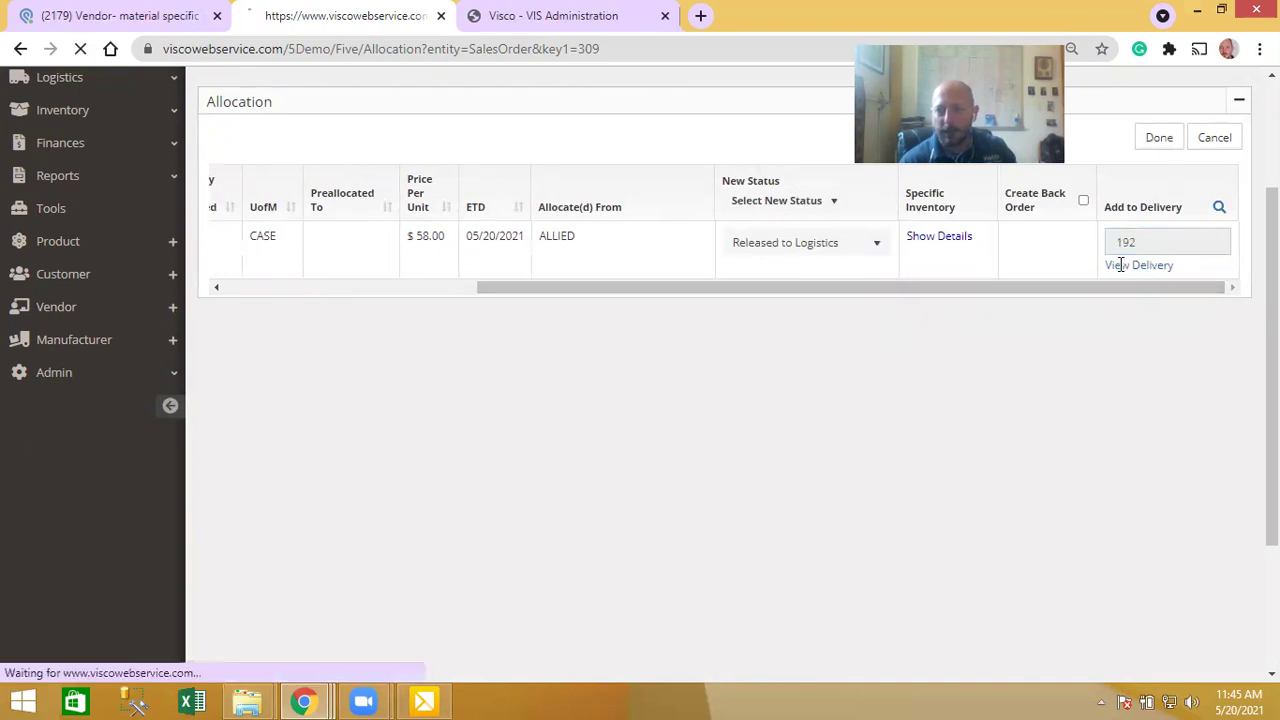